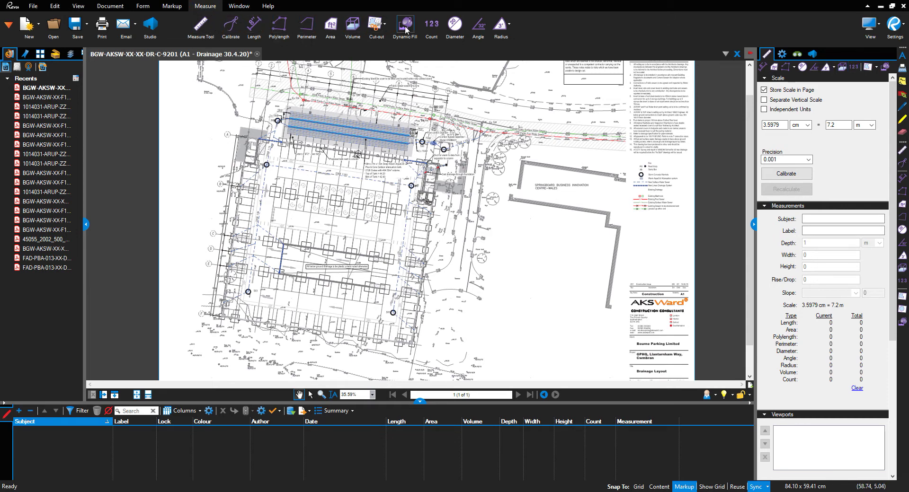
Pan and zoom the drawing to about 88%, framing the attenuation tank and manholes S04 and S05.
left_click_drag(273, 151, 312, 178)
scroll(312, 179, "up", 1)
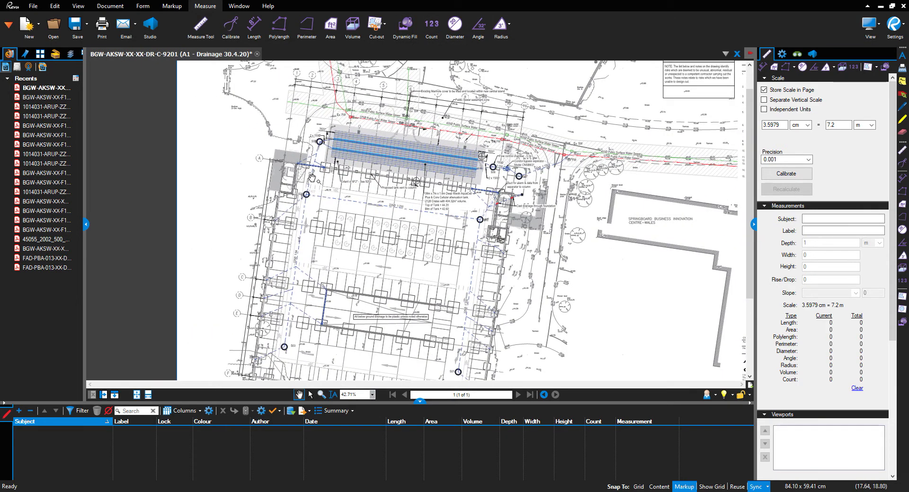
scroll(312, 178, "up", 1)
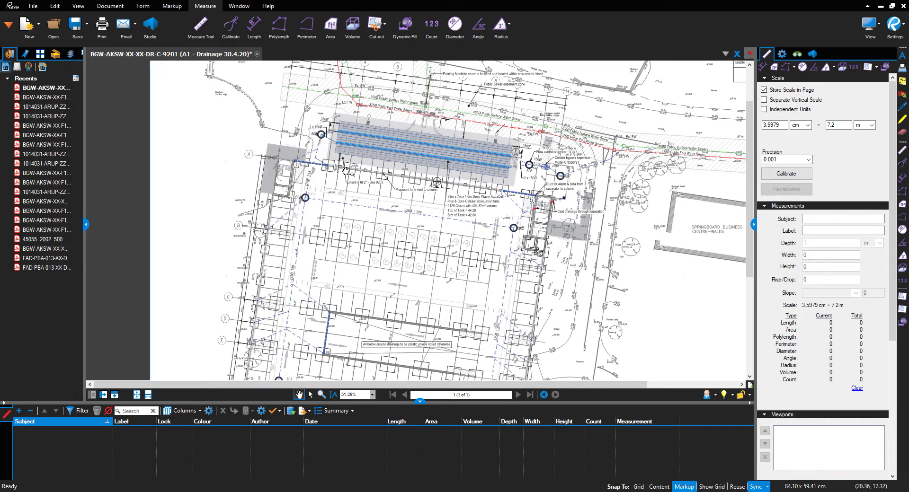
left_click(316, 190)
left_click_drag(316, 190, 336, 187)
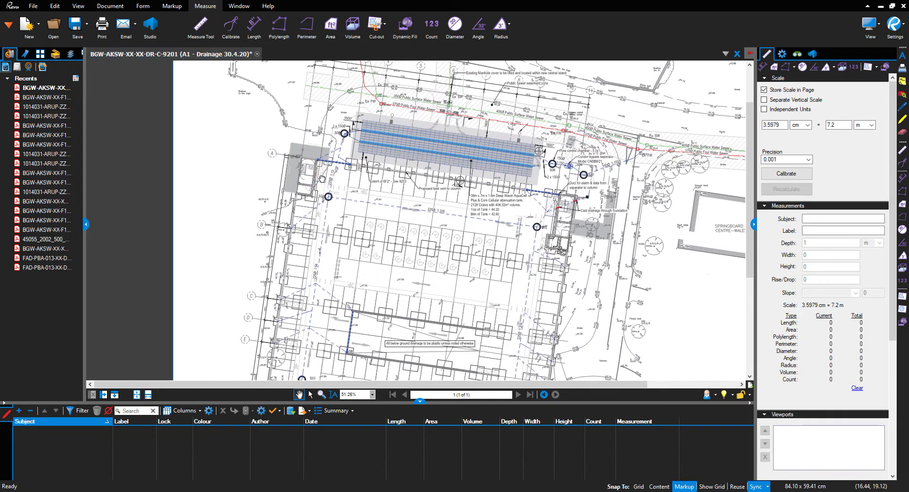
scroll(321, 179, "up", 1)
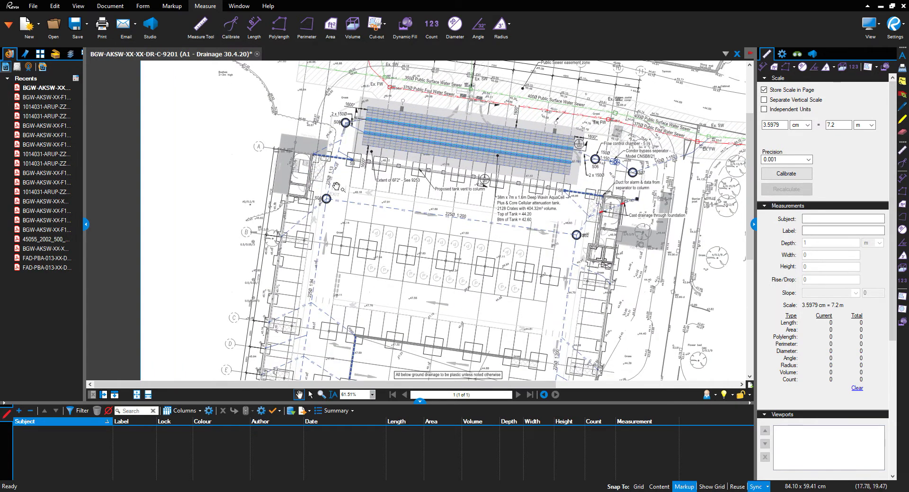
left_click(366, 188)
left_click_drag(366, 188, 364, 195)
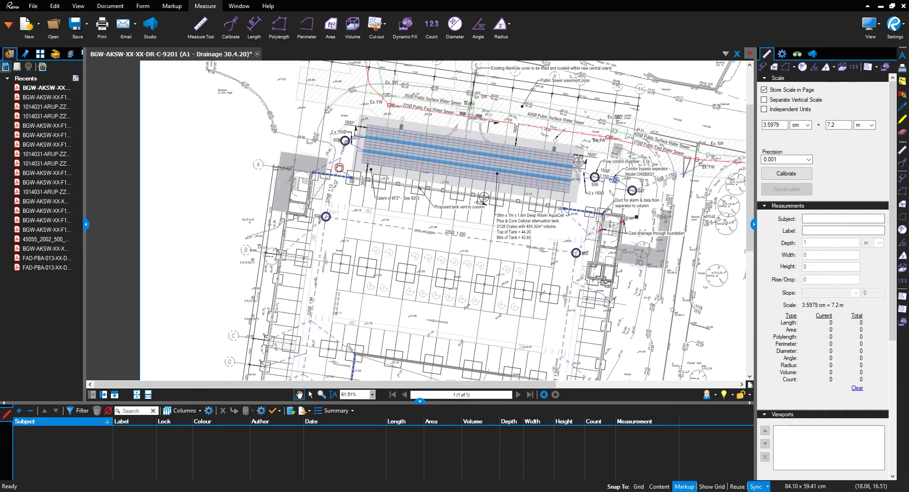
scroll(339, 168, "up", 2)
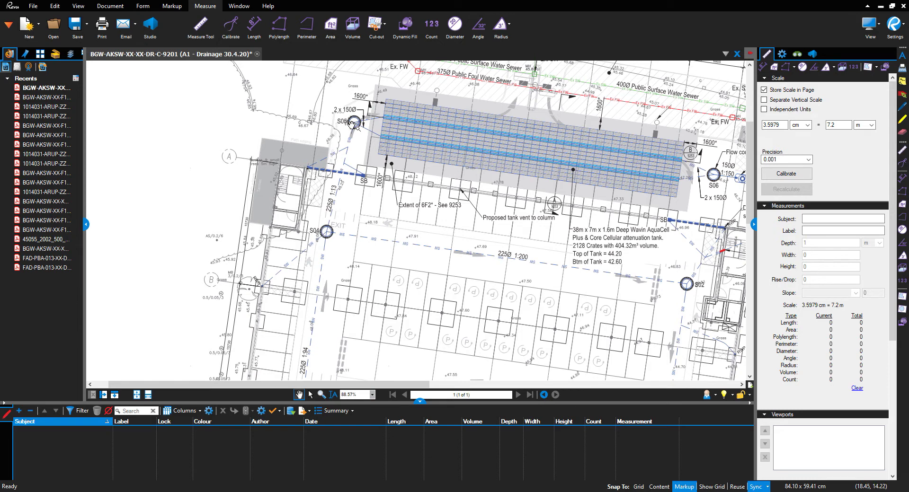
left_click_drag(343, 206, 331, 206)
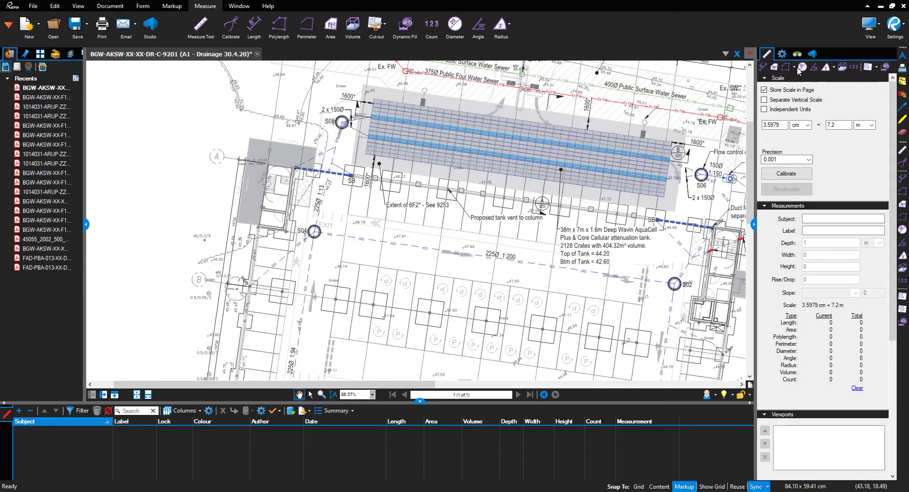
Set the Count tool to subject SW MH, label S04/28.7.20 and depth 2 m.
left_click(854, 69)
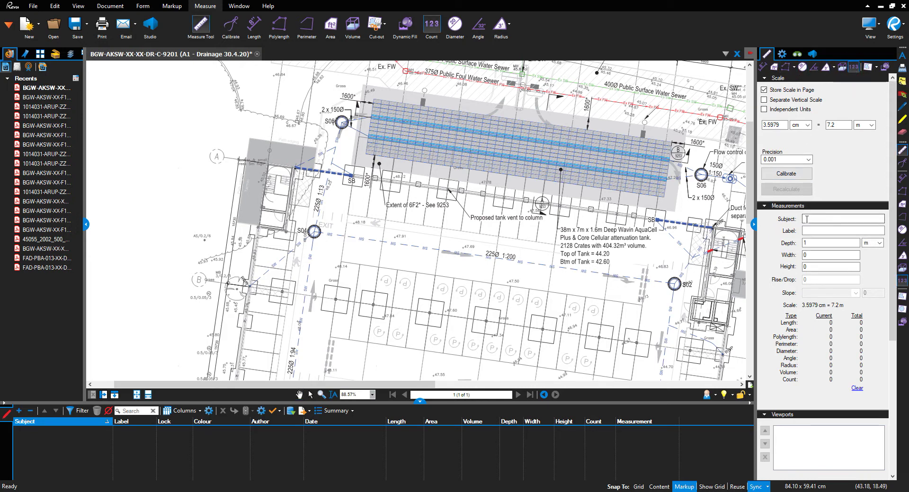
left_click(806, 219)
type("sw")
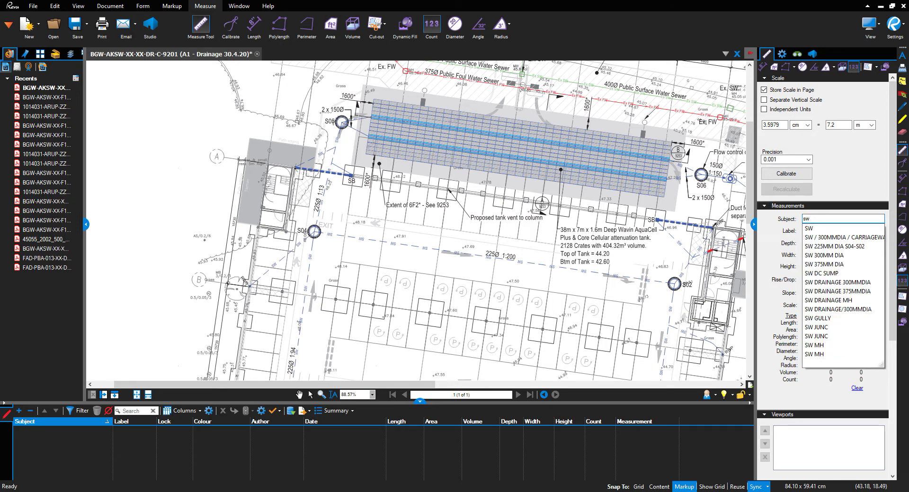
key("BackSpace")
key("BackSpace")
type("SW MH")
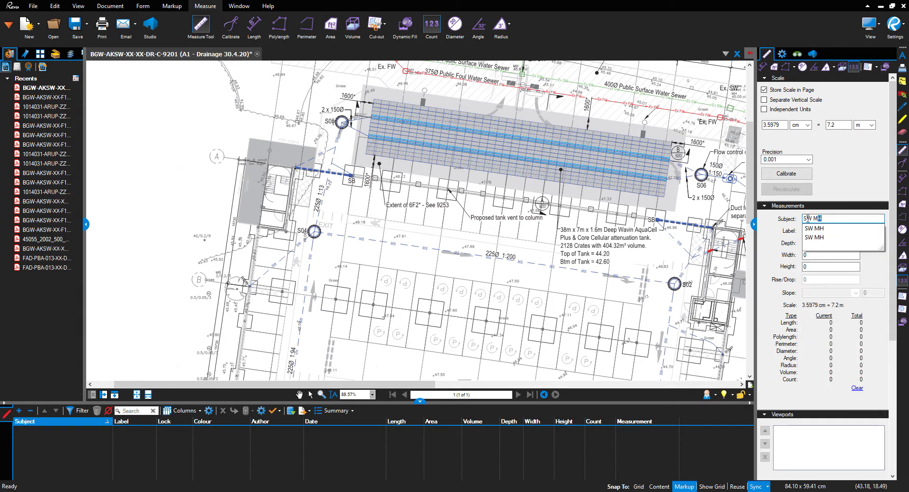
key("Return")
left_click(820, 231)
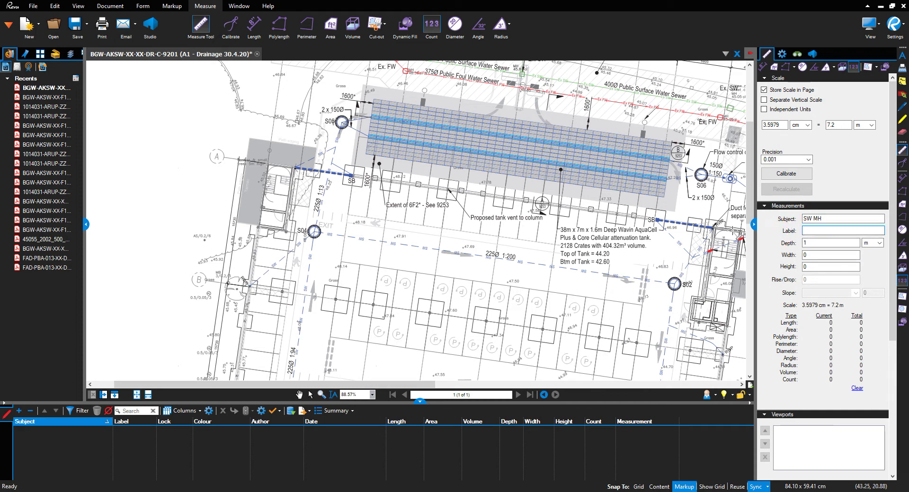
type("S04/28.7.20")
left_click(812, 244)
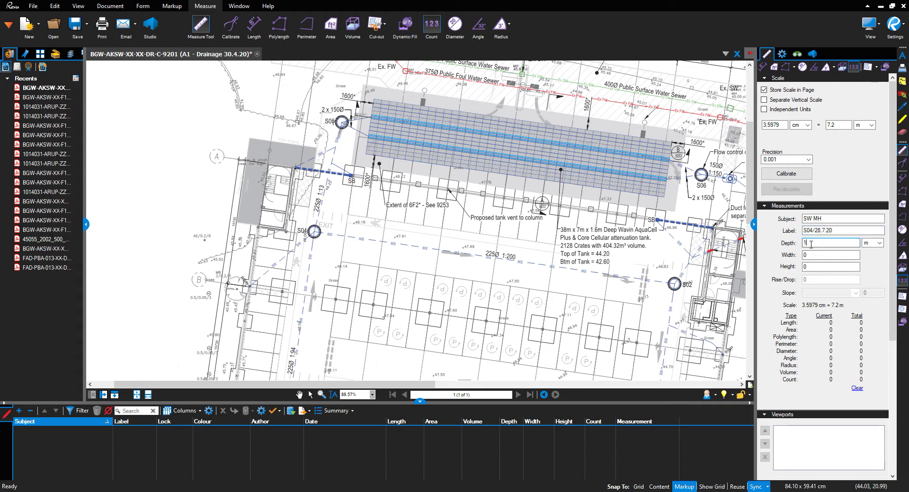
type("2")
left_click(783, 55)
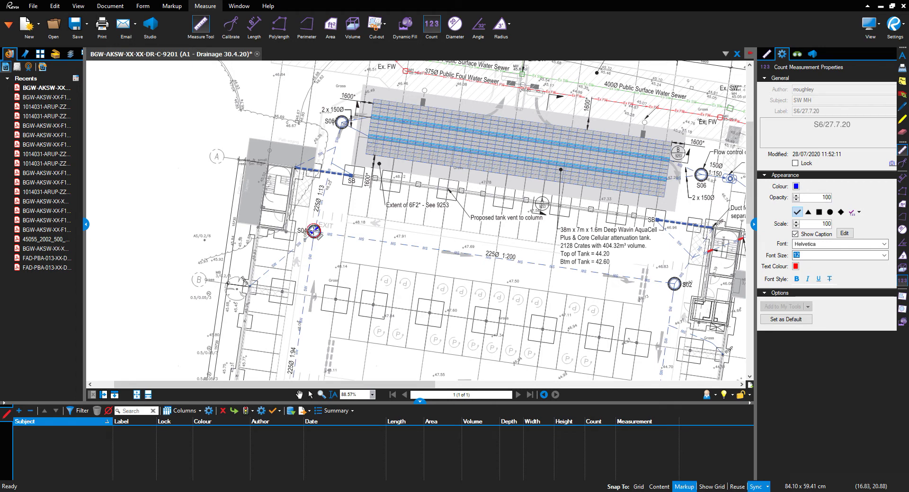
Place an SW MH count marker inside the S04 manhole circle.
left_click(314, 231)
scroll(323, 228, "up", 2)
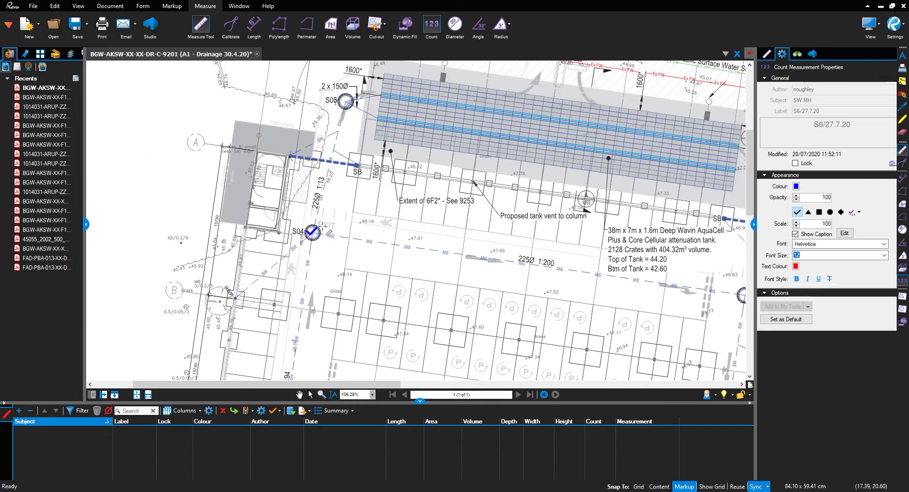
scroll(323, 228, "down", 1)
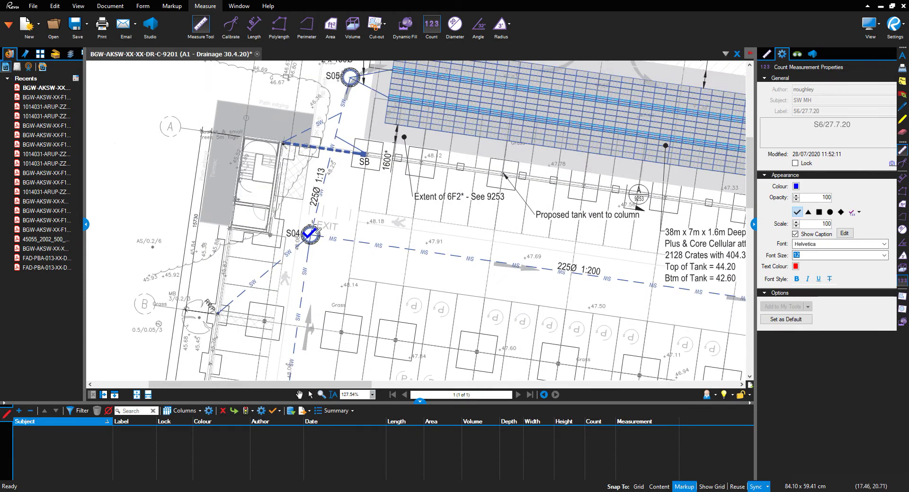
scroll(319, 238, "down", 2)
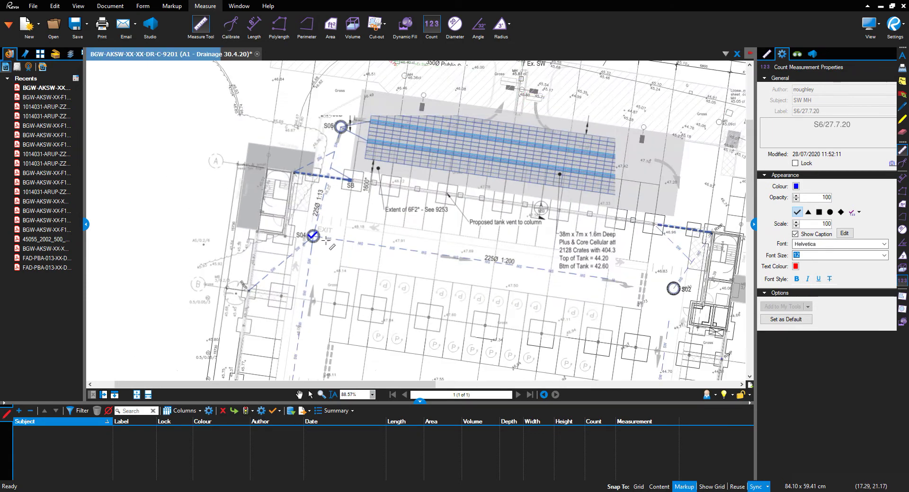
scroll(341, 127, "up", 1)
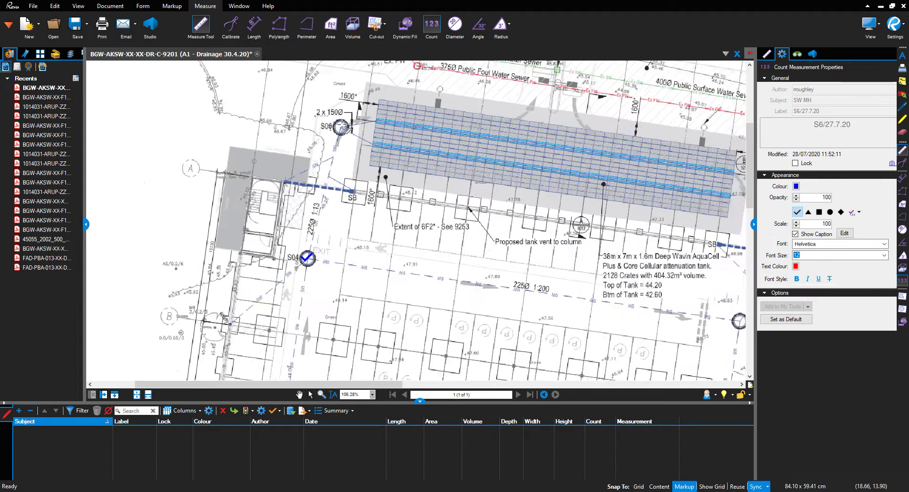
scroll(341, 127, "up", 1)
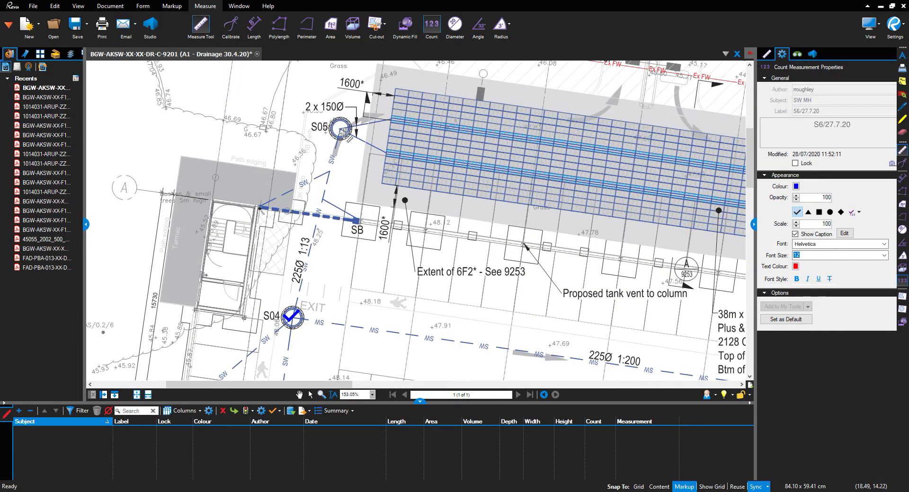
Change the count label to S05/28.7.20 and depth to 2.5, then mark manhole S05.
left_click(768, 55)
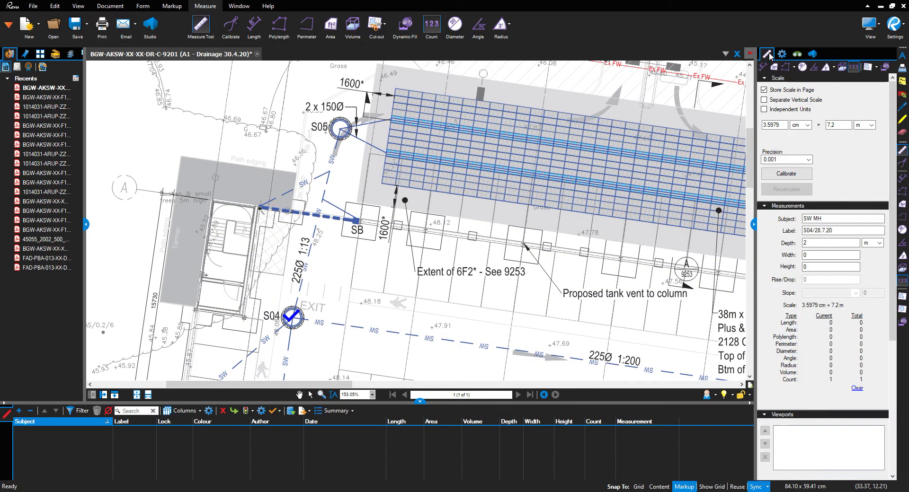
left_click(813, 230)
left_click(811, 243)
left_click(811, 243)
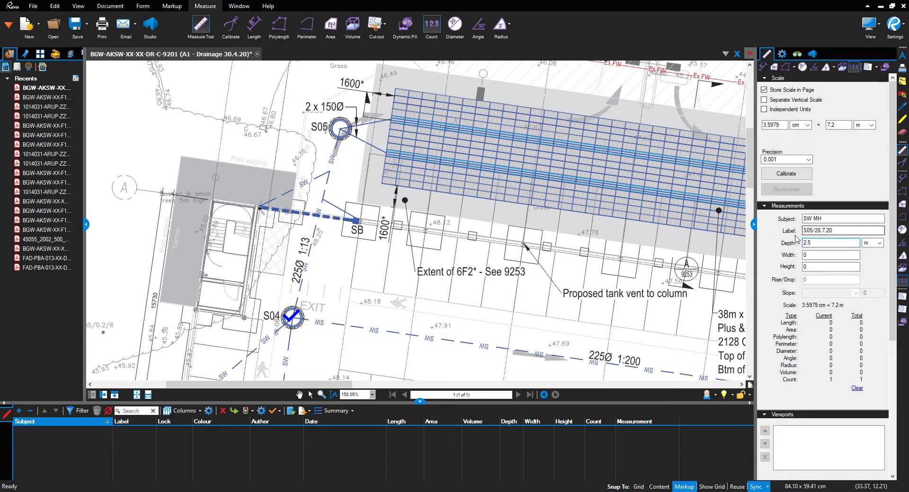
left_click(782, 54)
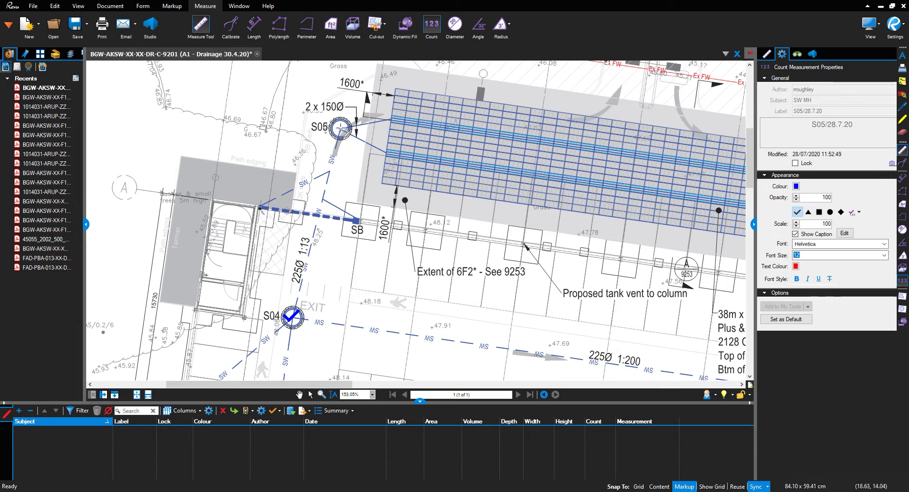
left_click(341, 128)
Finish counting, enlarge the Markups list and select the SW MH entry totalling 2 Count.
right_click(348, 145)
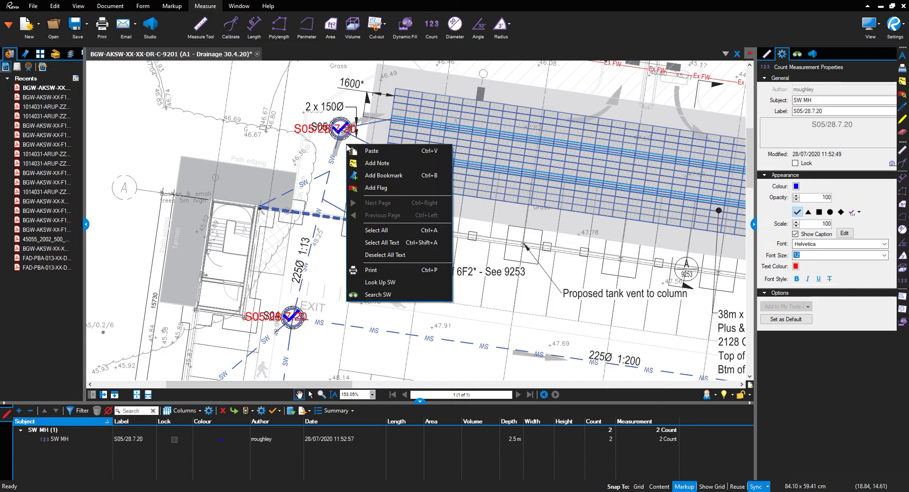
left_click(316, 192)
scroll(323, 199, "down", 1)
scroll(334, 241, "up", 2)
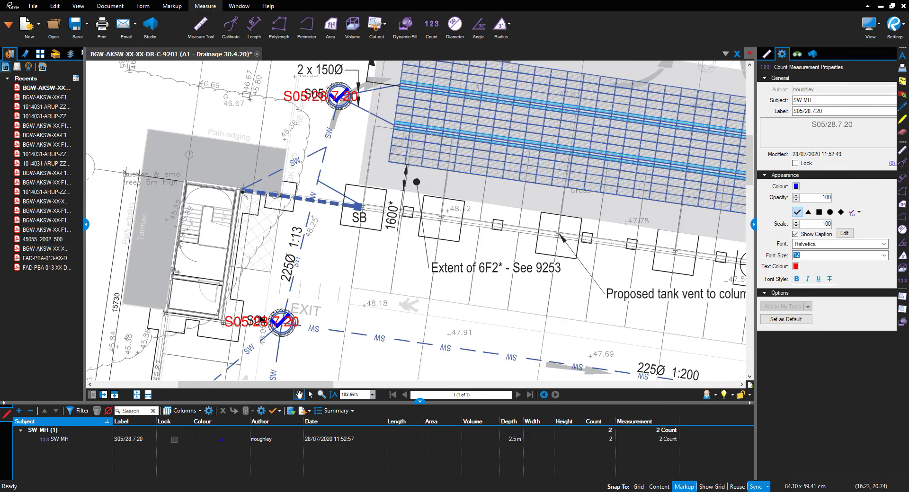
scroll(383, 274, "down", 1)
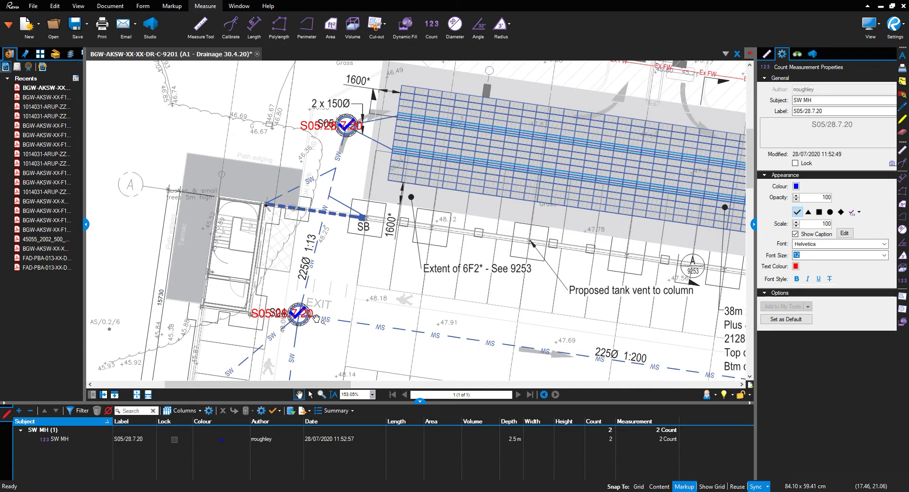
scroll(358, 326, "down", 2)
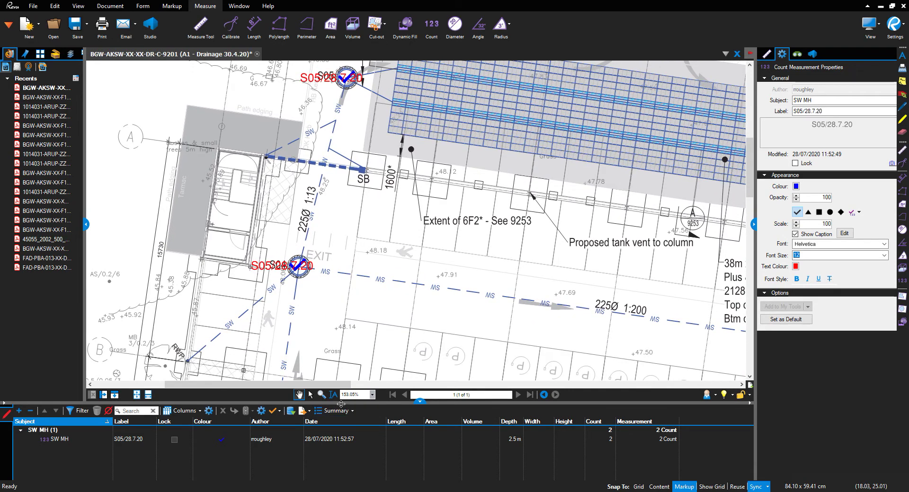
left_click_drag(344, 402, 347, 338)
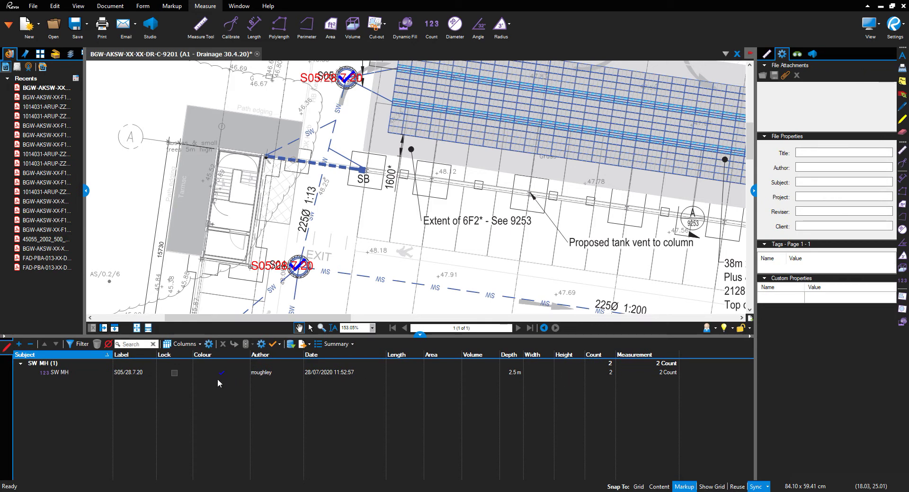
left_click(325, 373)
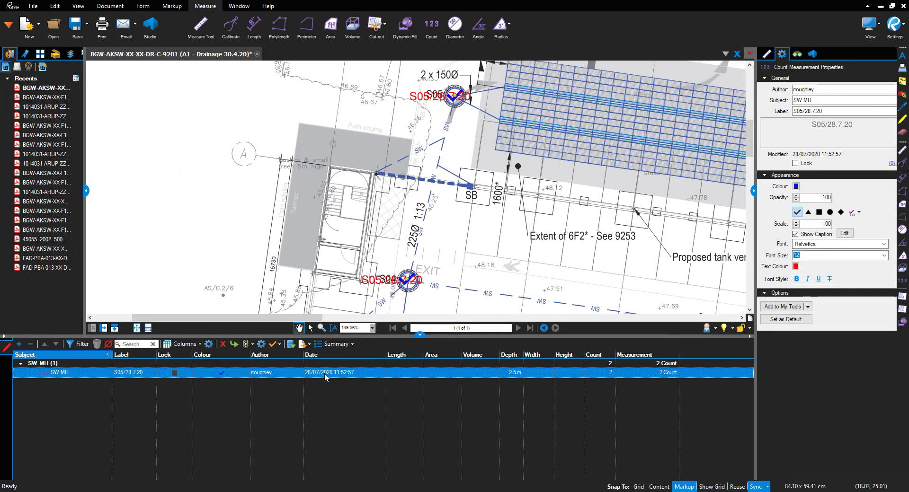
Use Split All to break the SW MH count into two separate 1 Count entries.
right_click(324, 374)
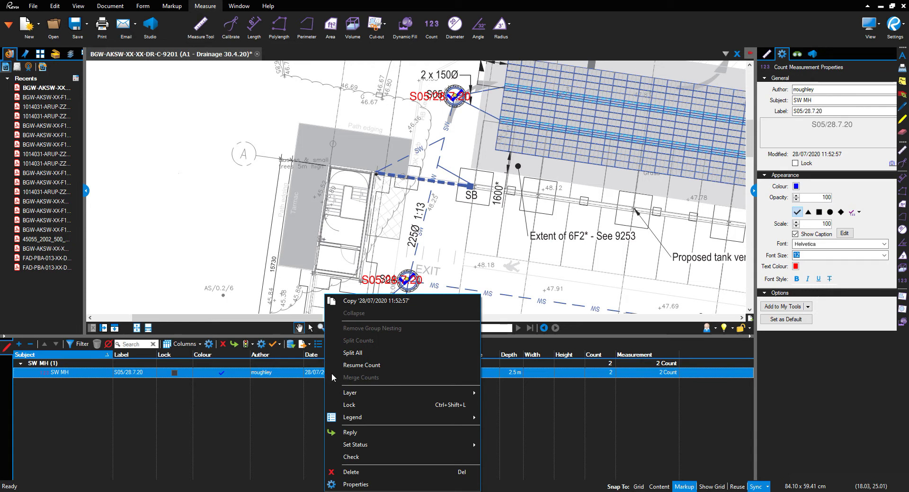
left_click(356, 354)
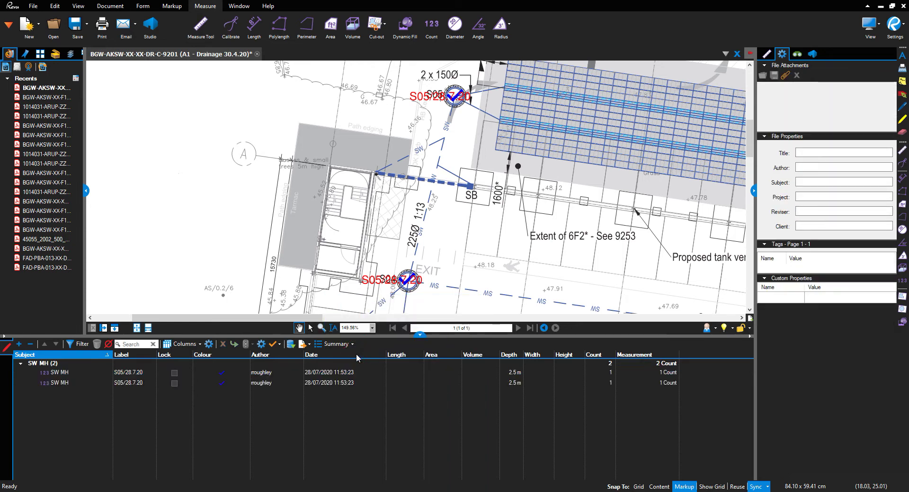
left_click(325, 384)
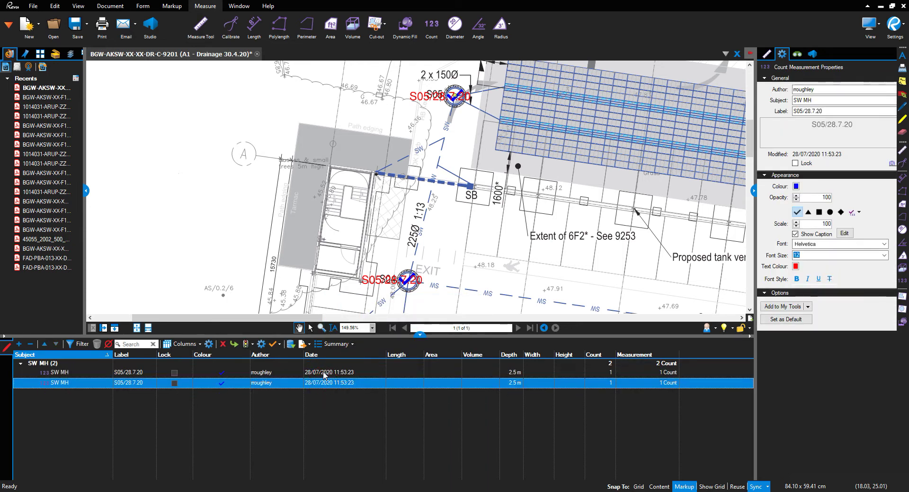
left_click(325, 373)
left_click(324, 384)
left_click(345, 385)
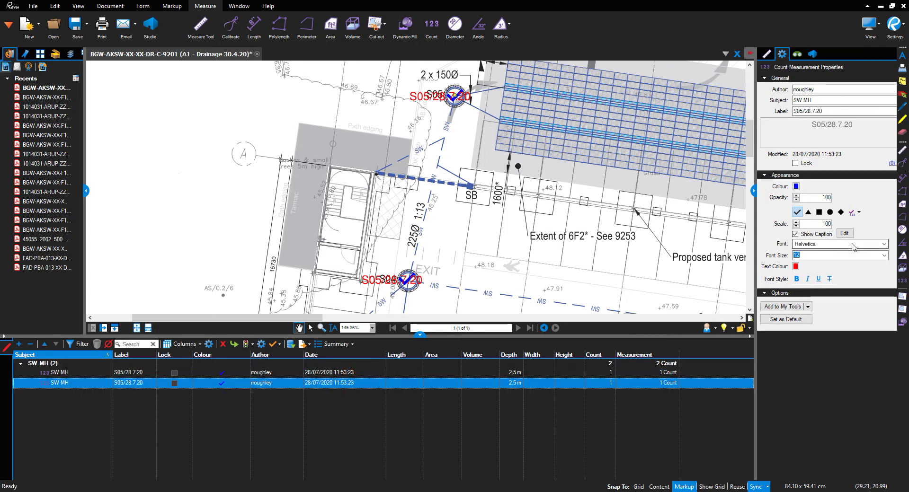
Change the first SW MH entry's label from S05/28.7.20 to S04/28.7.20.
left_click(767, 53)
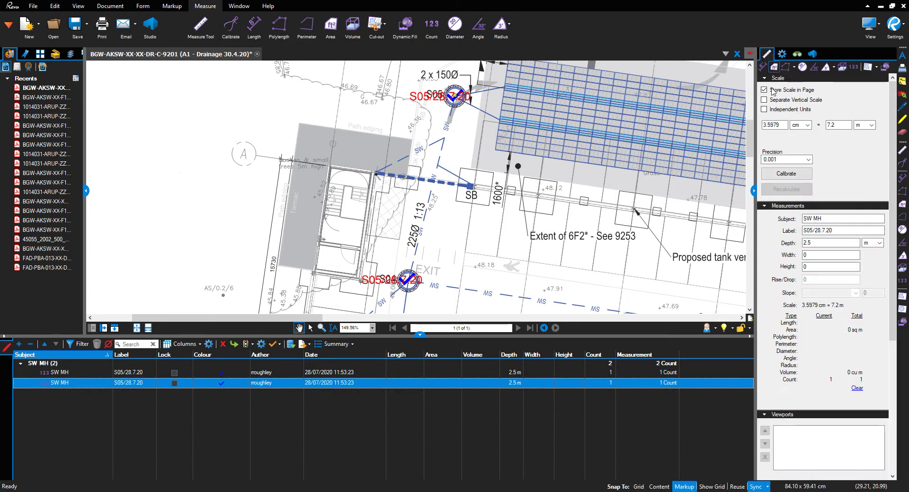
left_click(813, 230)
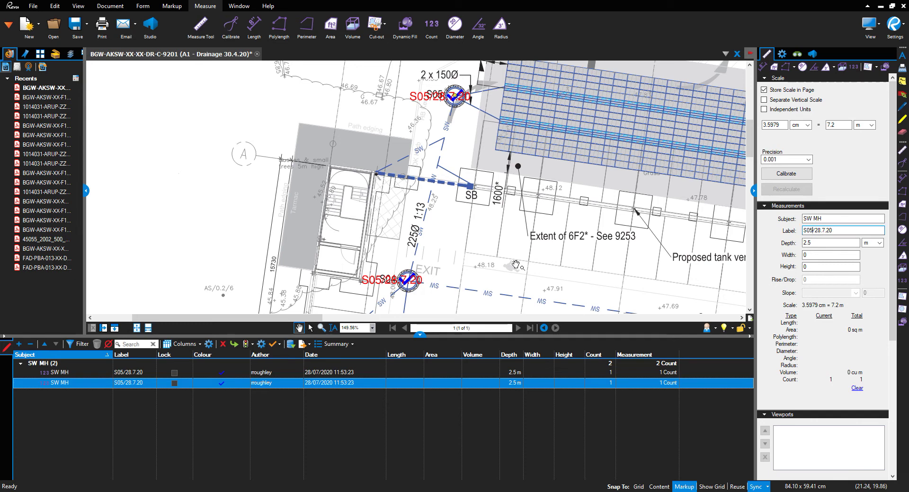
left_click(376, 373)
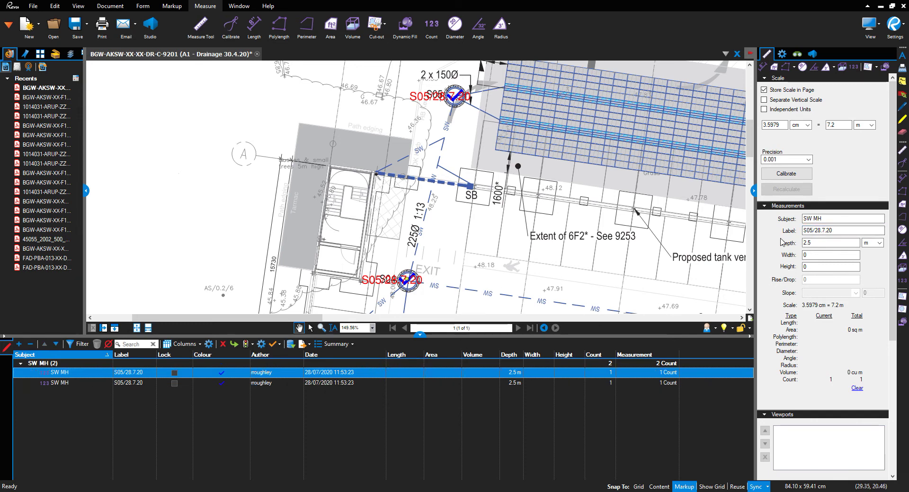
left_click(812, 231)
key("BackSpace")
type("4")
scroll(458, 263, "down", 1)
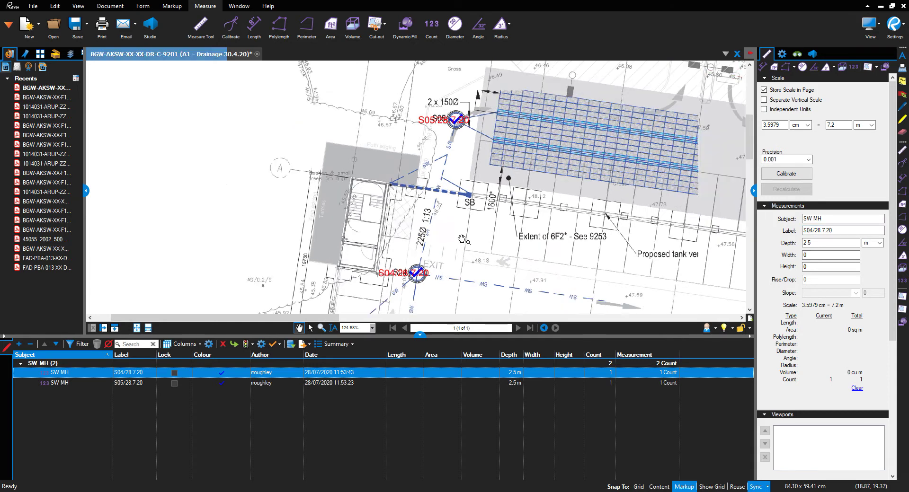
scroll(407, 259, "down", 3)
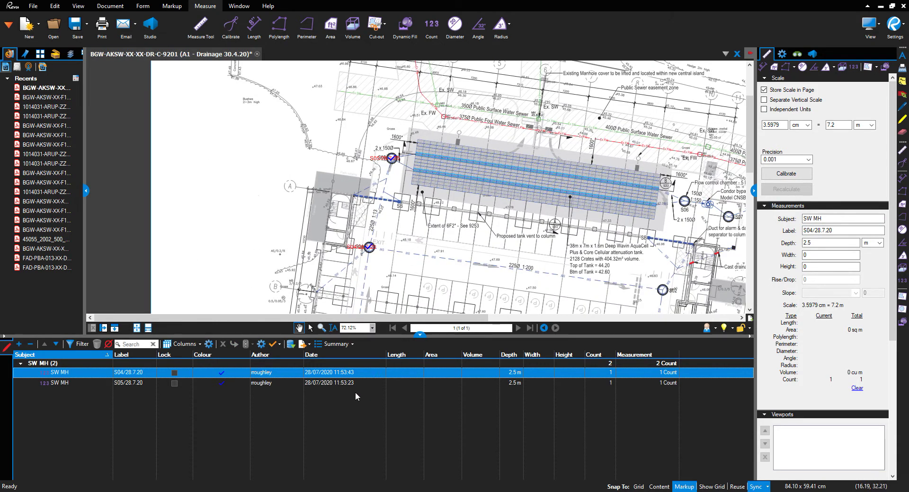
Delete both SW MH count entries from the Markups list.
left_click(354, 383)
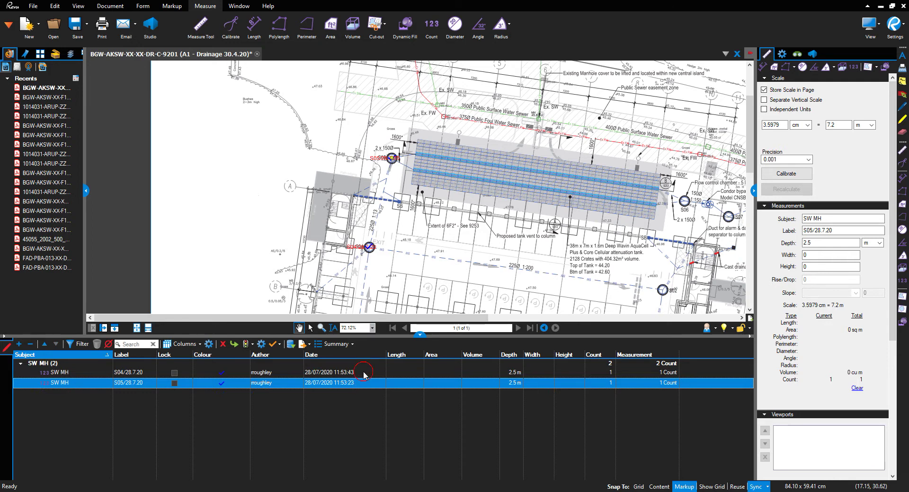
left_click(363, 373, "shift")
key("Delete")
left_click_drag(442, 229, 455, 227)
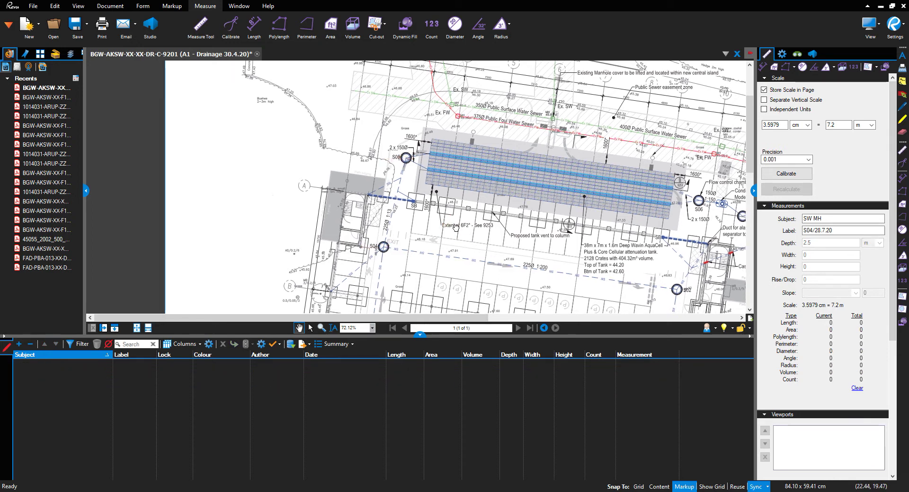
Reactivate the Count tool with subject SW MH, label S04/28.7.20 and depth 2.5 m.
left_click(854, 67)
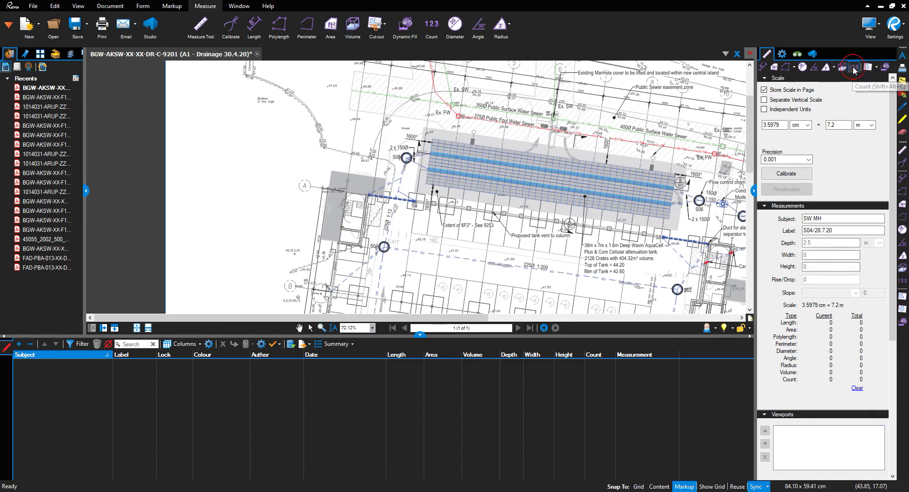
left_click(829, 217)
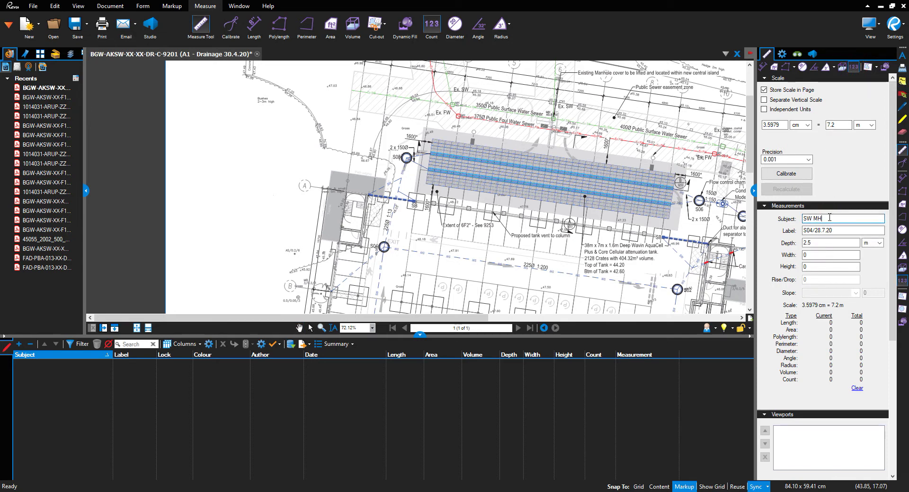
key("Tab")
left_click(826, 231)
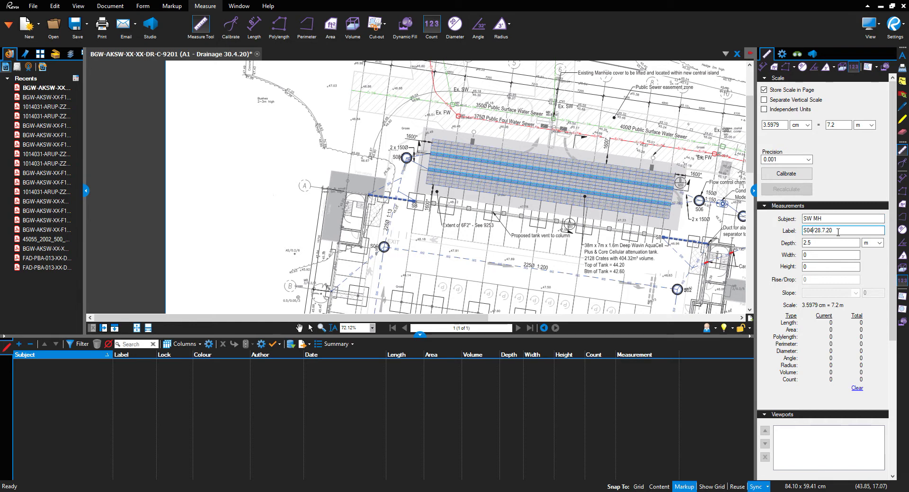
left_click(822, 241)
left_click(783, 54)
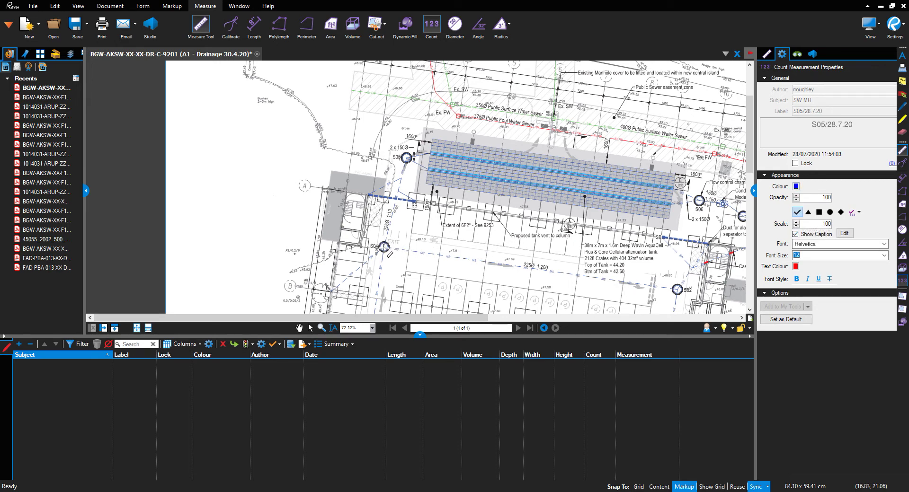
Place an SW MH count marker labelled S04/28.7.20 on manhole S04.
left_click(384, 247)
right_click(414, 238)
scroll(428, 243, "up", 4)
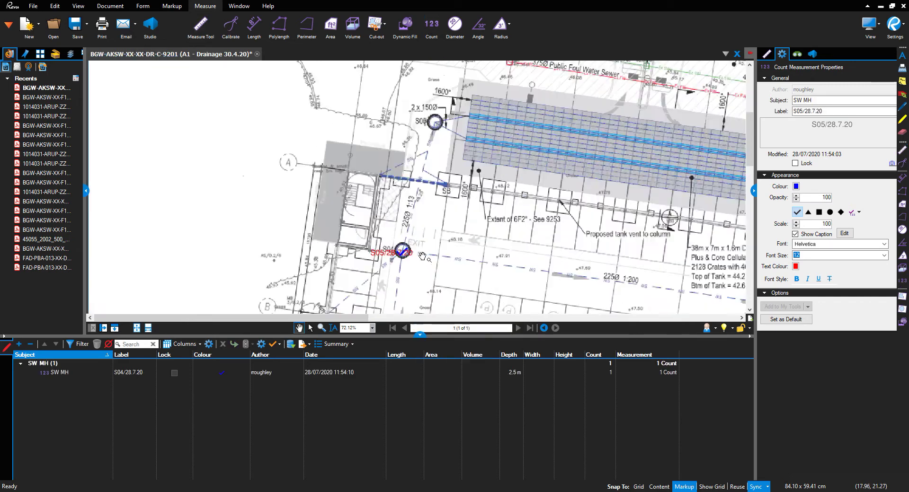
Change the next count's label to S05/28.7.20.
left_click(767, 55)
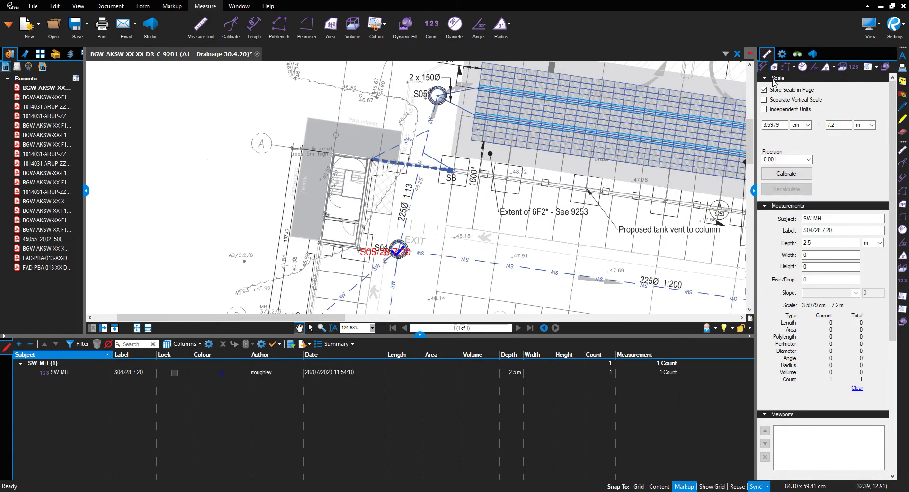
left_click(854, 67)
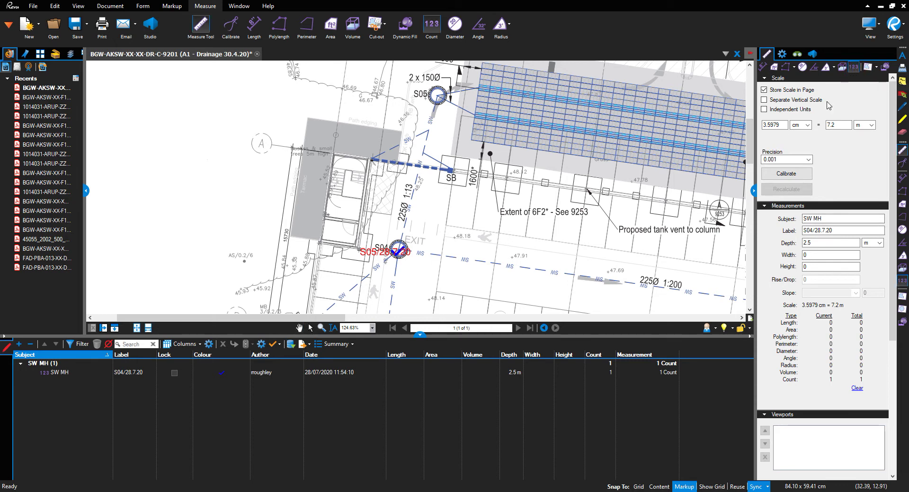
left_click(814, 231)
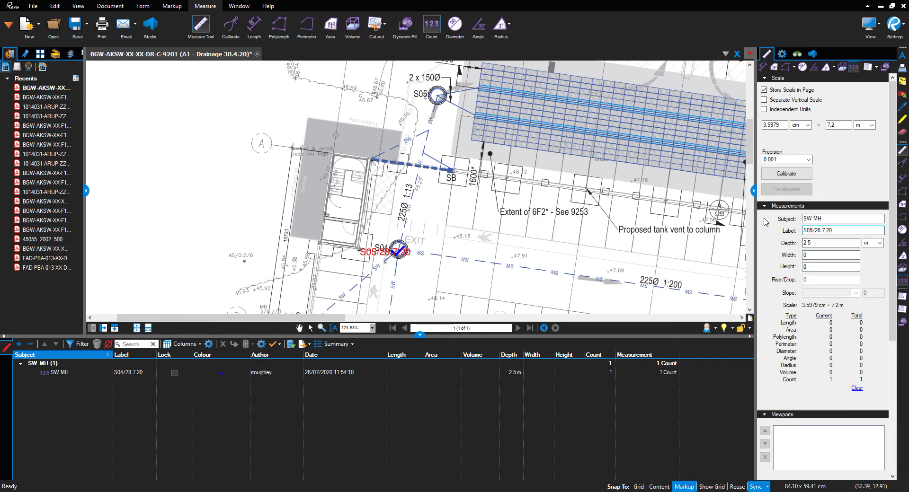
left_click(784, 56)
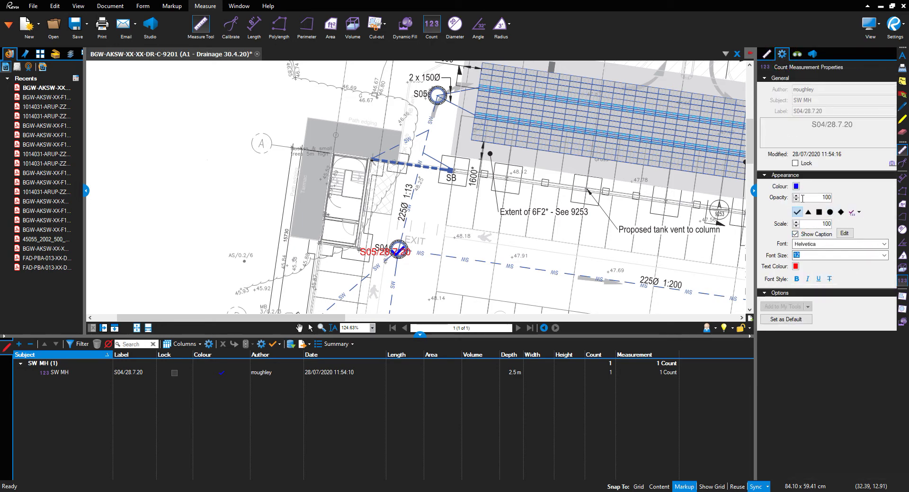
Mark manhole S05 with a separate SW MH count S05/28.7.20 and check both list rows.
scroll(436, 116, "up", 3)
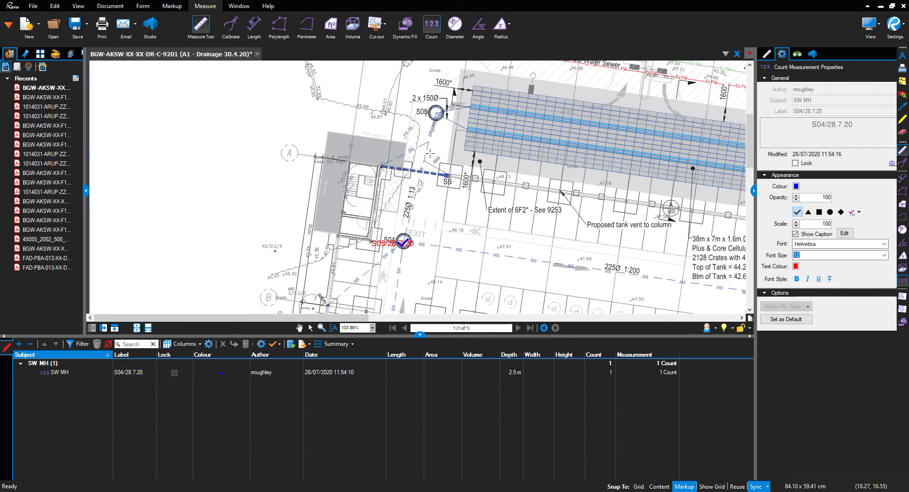
left_click(435, 116)
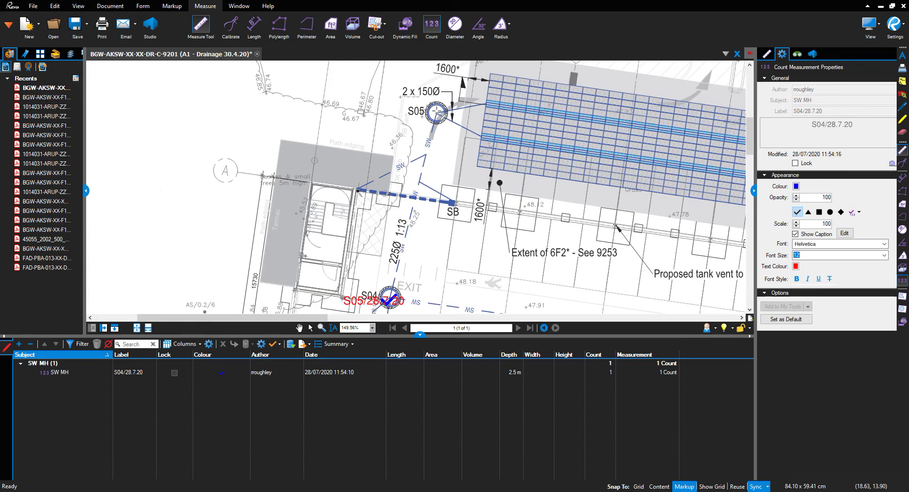
right_click(436, 156)
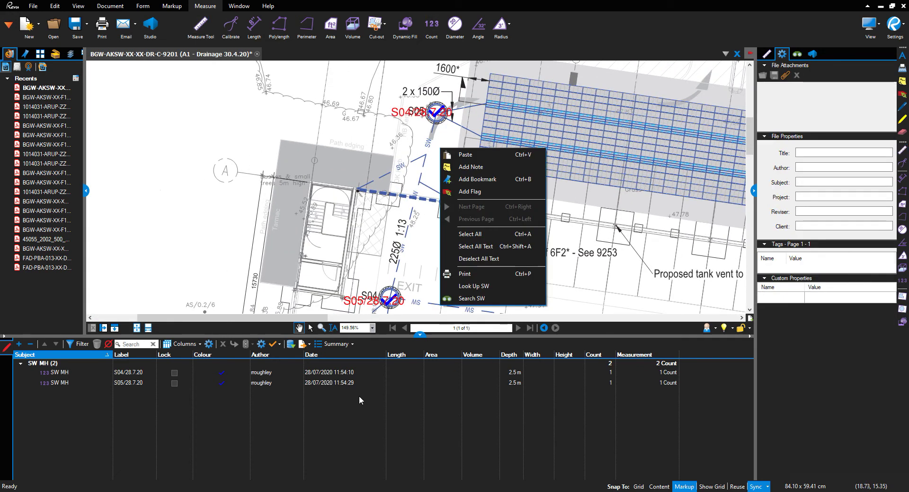
left_click(351, 372)
left_click(350, 383)
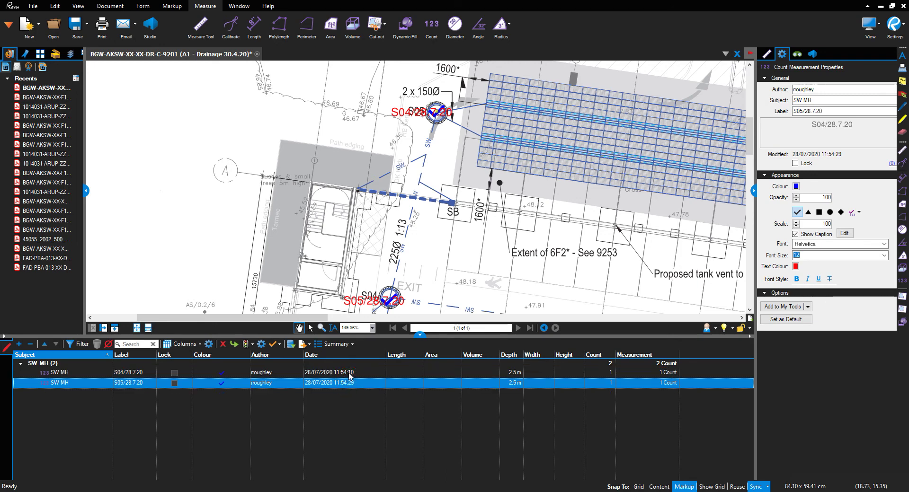
left_click(353, 373)
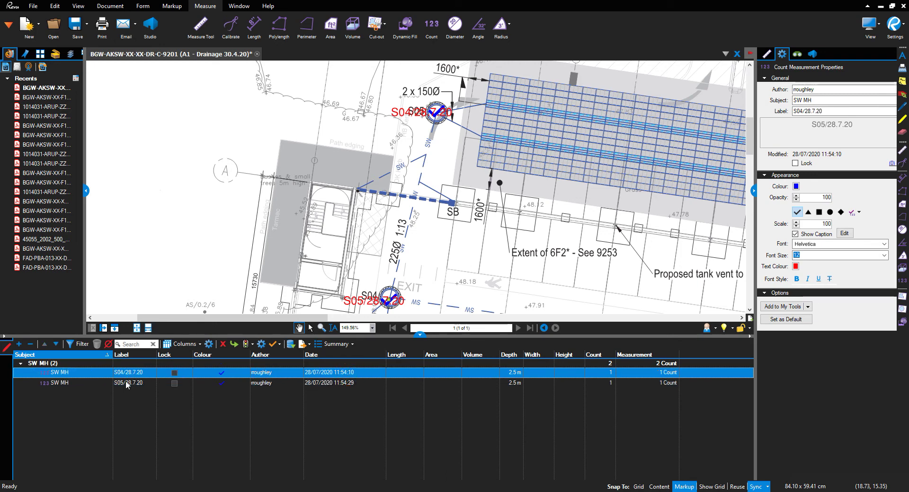